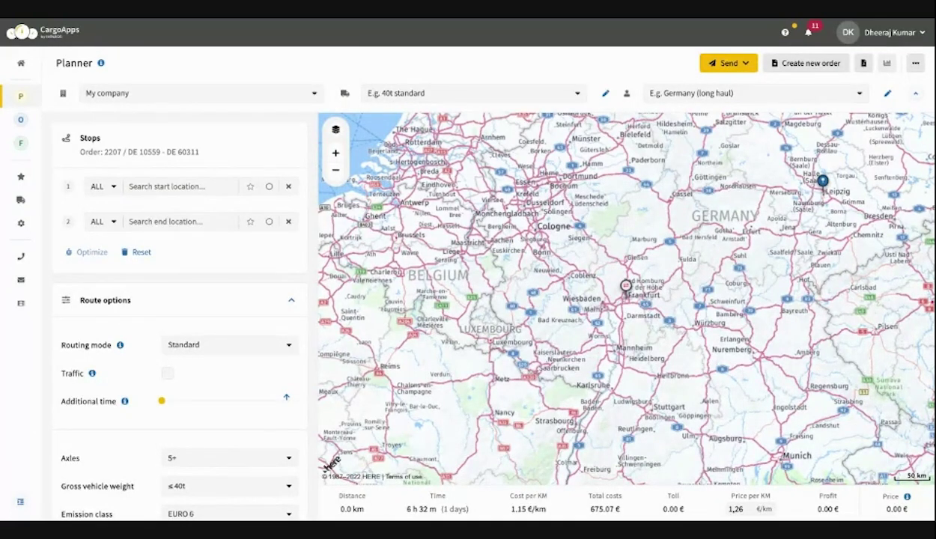
Start the route at IMPARGO and add Hanel Logistics as stop 2
{"action": "left_click", "coordinate": [190, 187]}
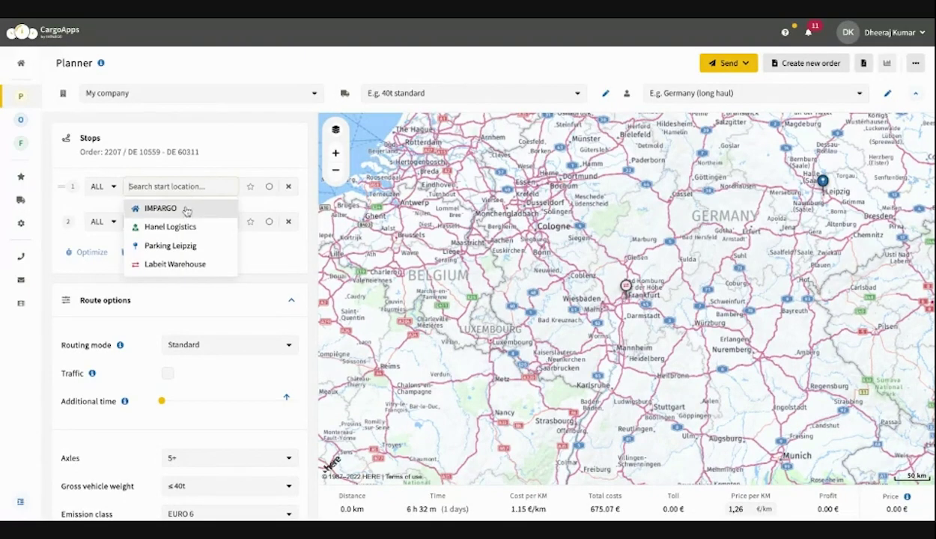
{"action": "left_click", "coordinate": [186, 209]}
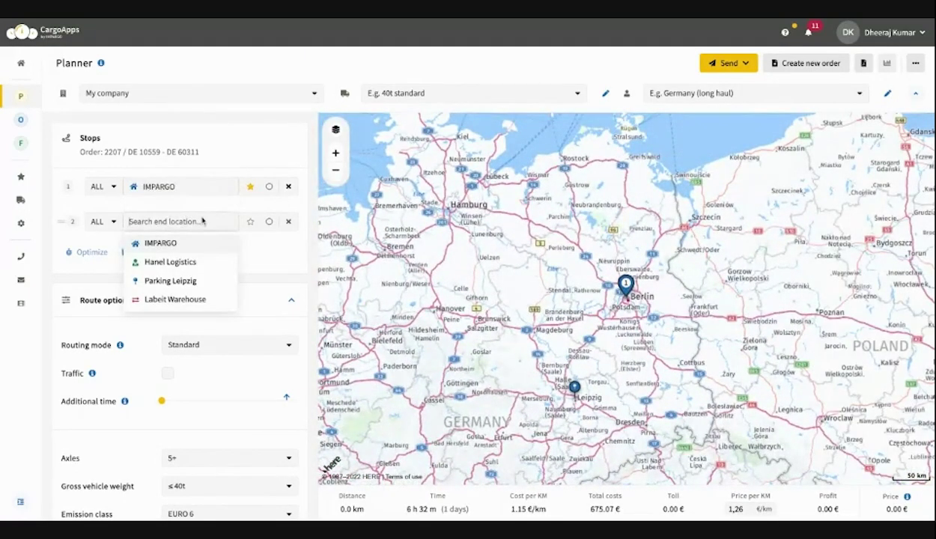
{"action": "left_click", "coordinate": [269, 188]}
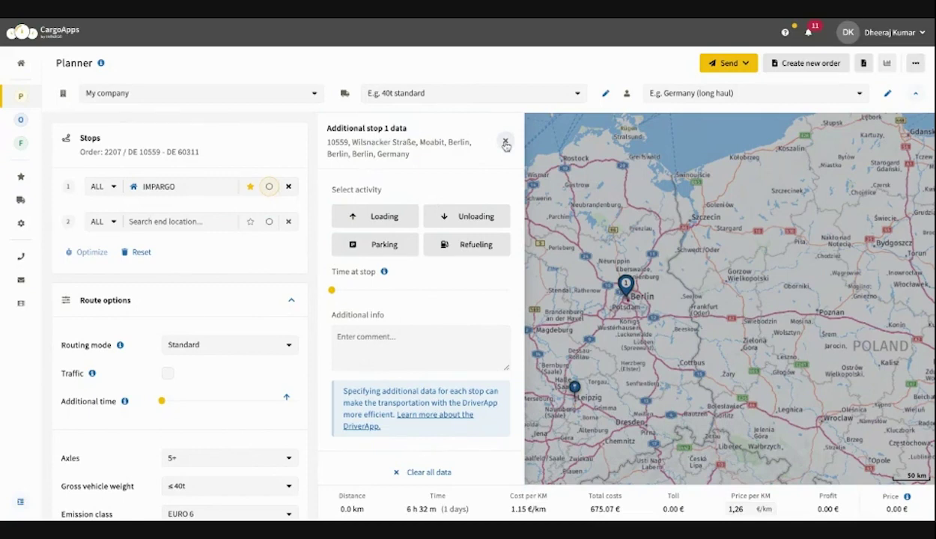
{"action": "left_click", "coordinate": [507, 144]}
{"action": "left_click", "coordinate": [172, 228]}
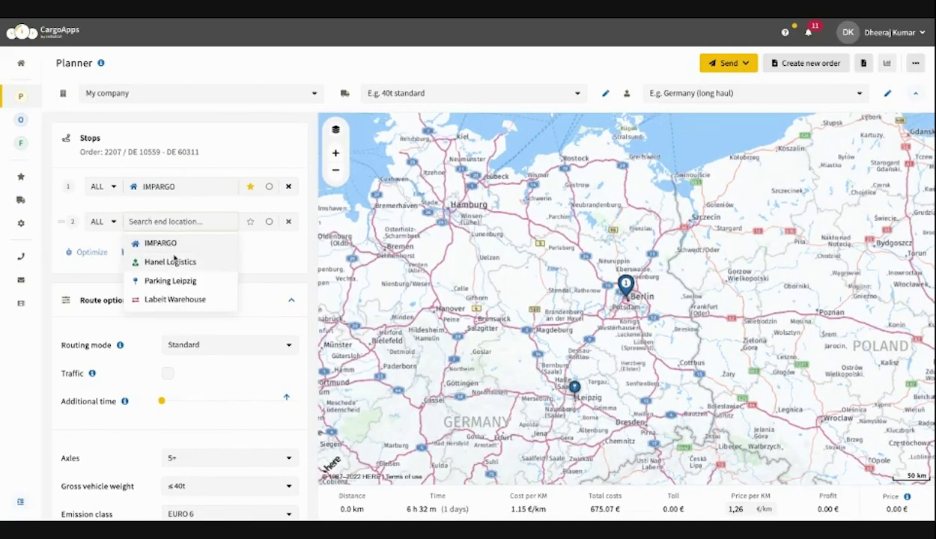
{"action": "left_click", "coordinate": [171, 263]}
Make Hanel Logistics a 2-hour loading stop with the comment 'Please pickup 30 Pallets'
{"action": "left_click", "coordinate": [269, 226]}
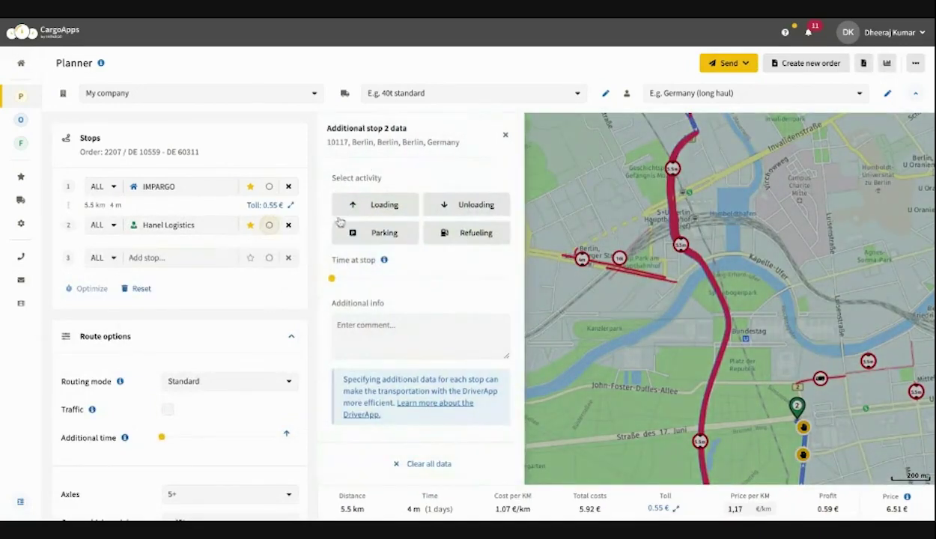
{"action": "left_click", "coordinate": [337, 205]}
{"action": "left_click_drag", "start_coordinate": [335, 287], "coordinate": [354, 286]}
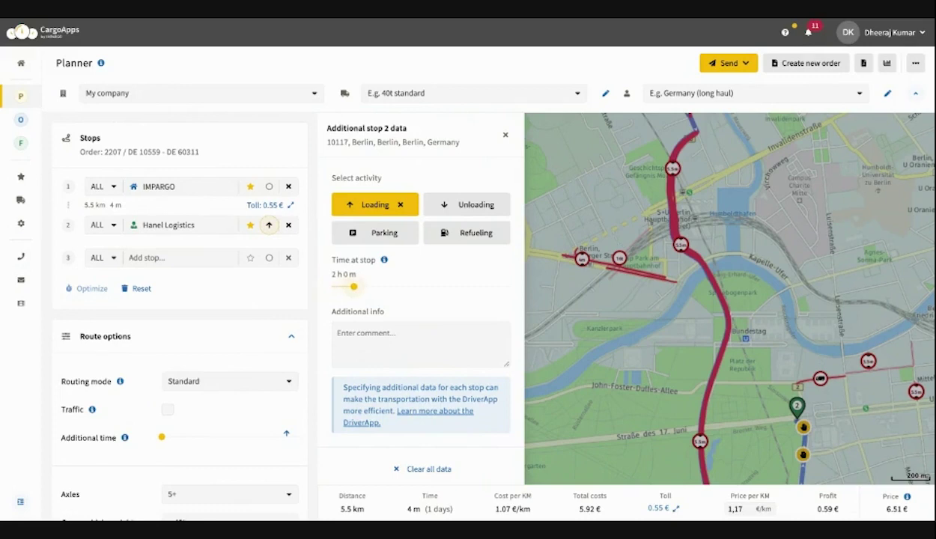
{"action": "left_click", "coordinate": [355, 341]}
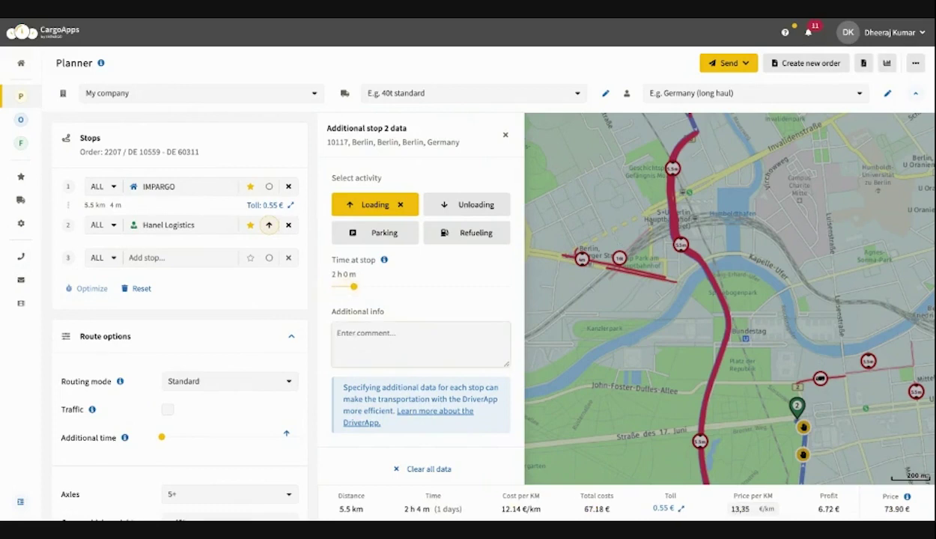
{"action": "type", "text": "Please pickup 30 Pallets"}
Add Labeit Warehouse as a 45-minute unloading stop commented 'Please take a picture for proof of delivery'
{"action": "left_click", "coordinate": [204, 262]}
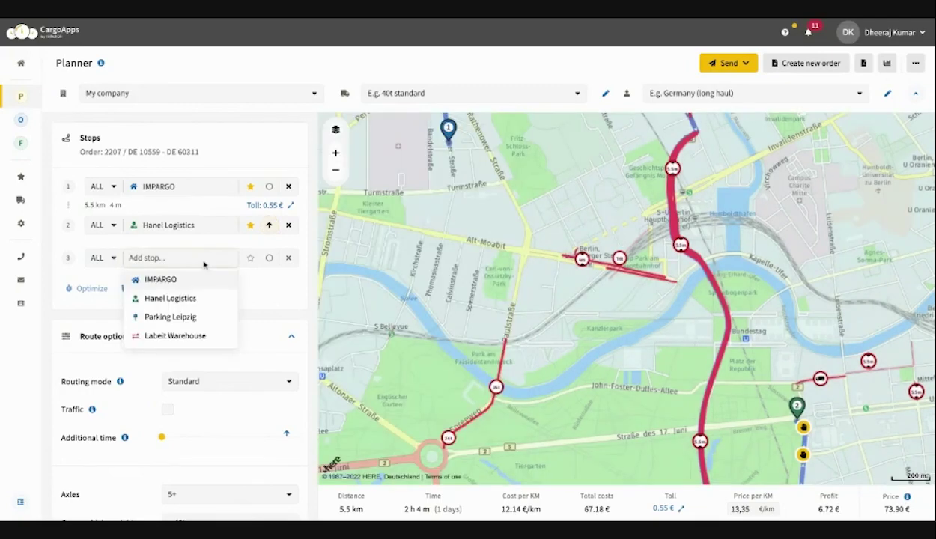
{"action": "left_click", "coordinate": [196, 338]}
{"action": "left_click", "coordinate": [268, 268]}
{"action": "left_click", "coordinate": [440, 210]}
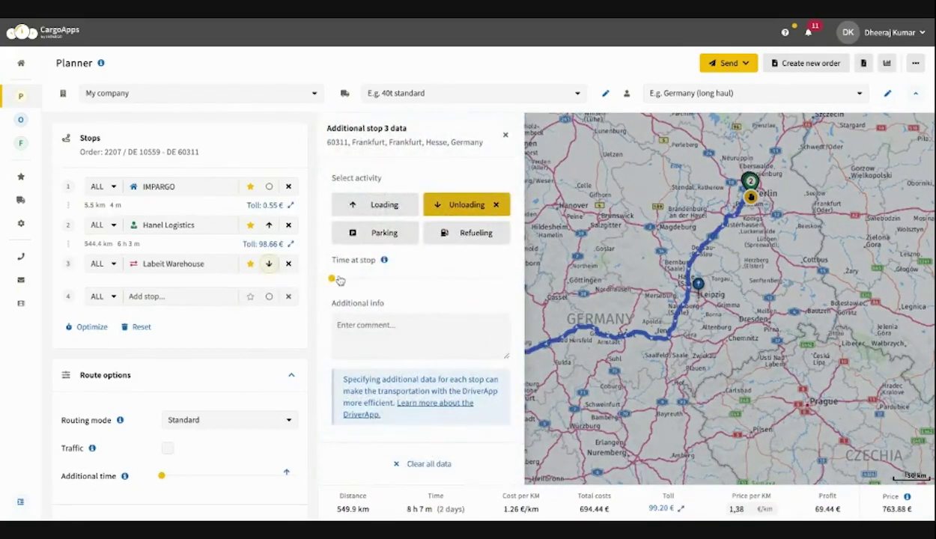
{"action": "left_click", "coordinate": [336, 279]}
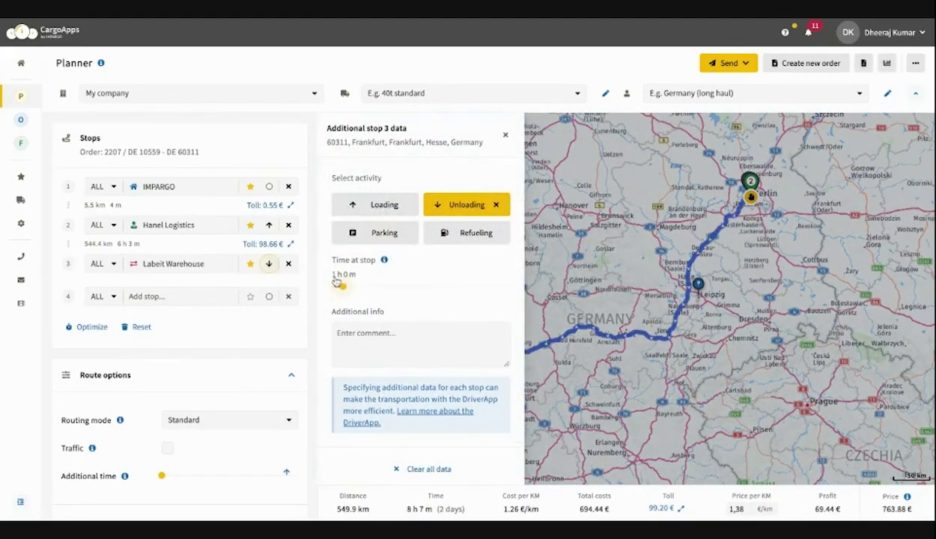
{"action": "left_click_drag", "start_coordinate": [337, 281], "coordinate": [334, 284]}
{"action": "left_click", "coordinate": [356, 333]}
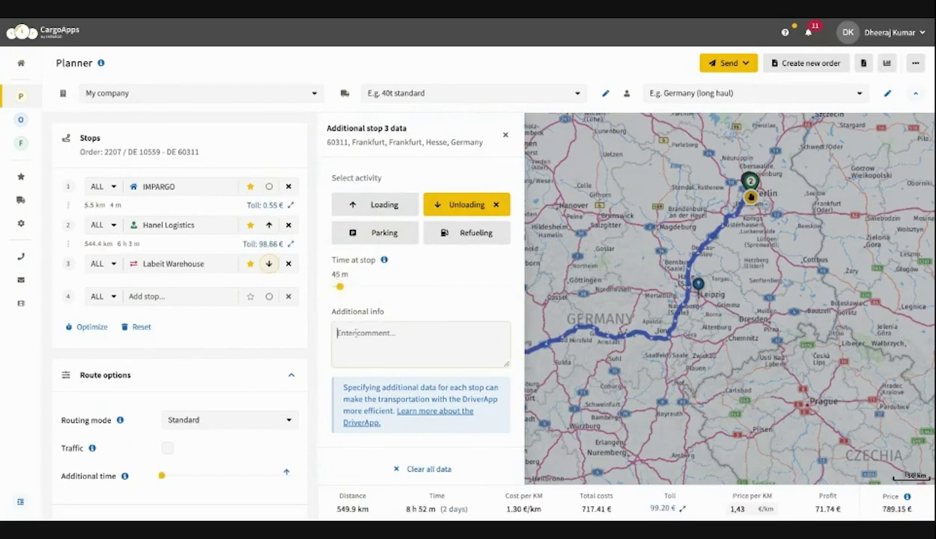
{"action": "type", "text": "Please take a picture for proof"}
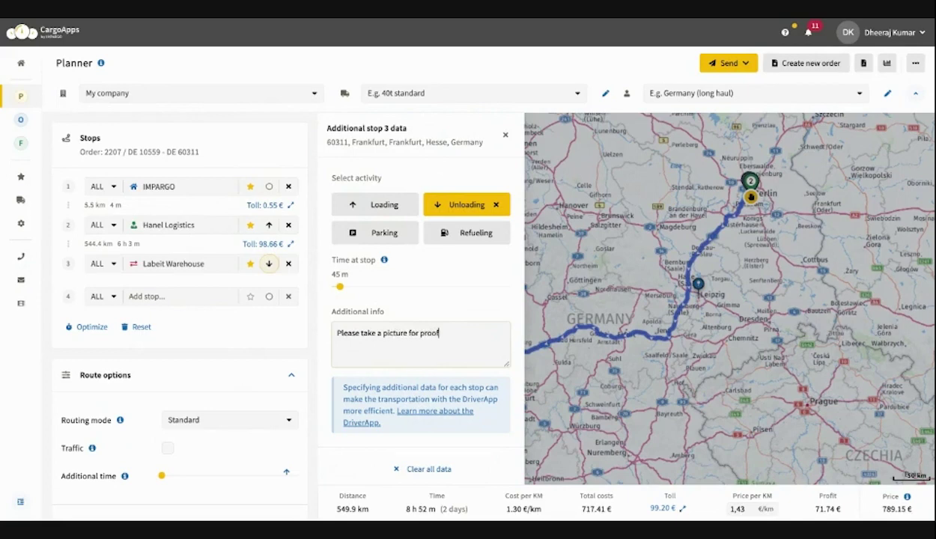
{"action": "type", "text": " of delivery"}
{"action": "left_click", "coordinate": [505, 135]}
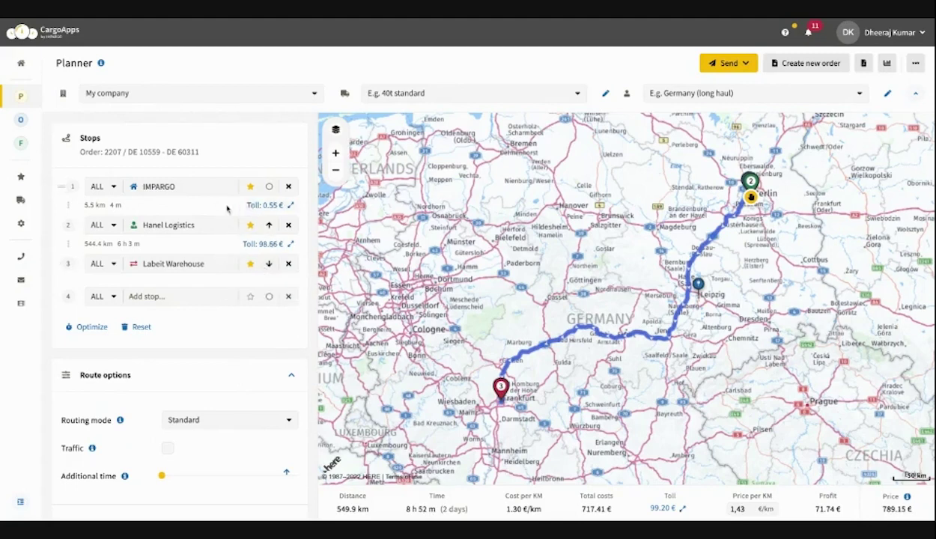
Add Parking Leipzig as a stop placed ahead of Labeit Warehouse
{"action": "left_click", "coordinate": [159, 299]}
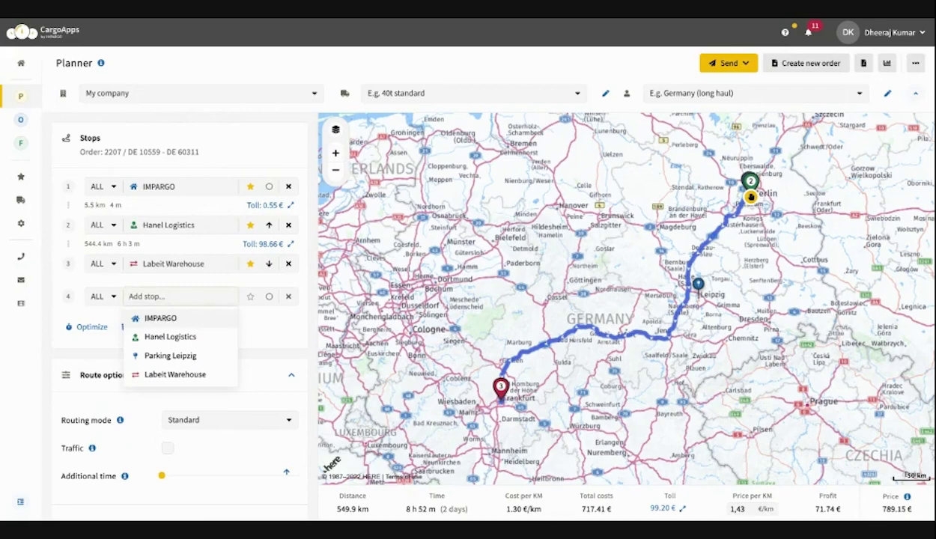
{"action": "left_click", "coordinate": [178, 356]}
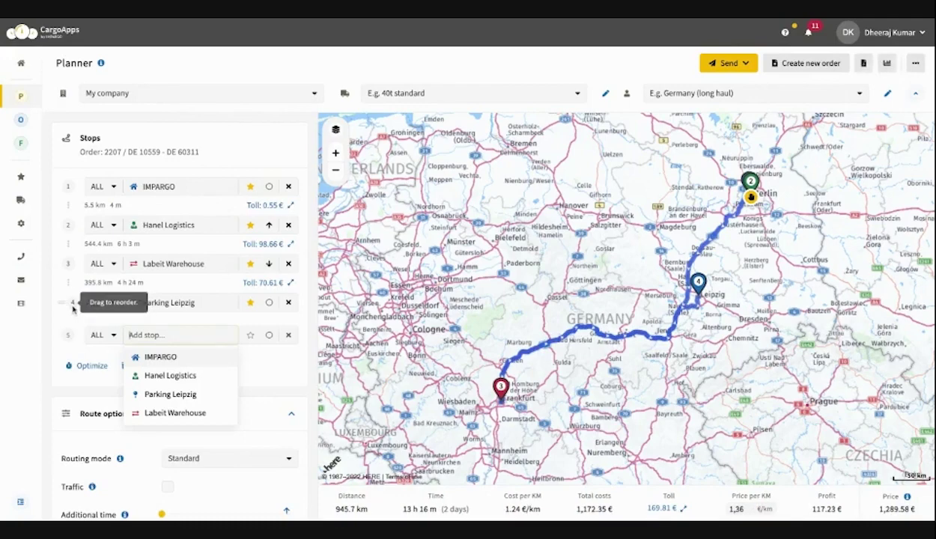
{"action": "left_click_drag", "start_coordinate": [69, 306], "coordinate": [66, 264]}
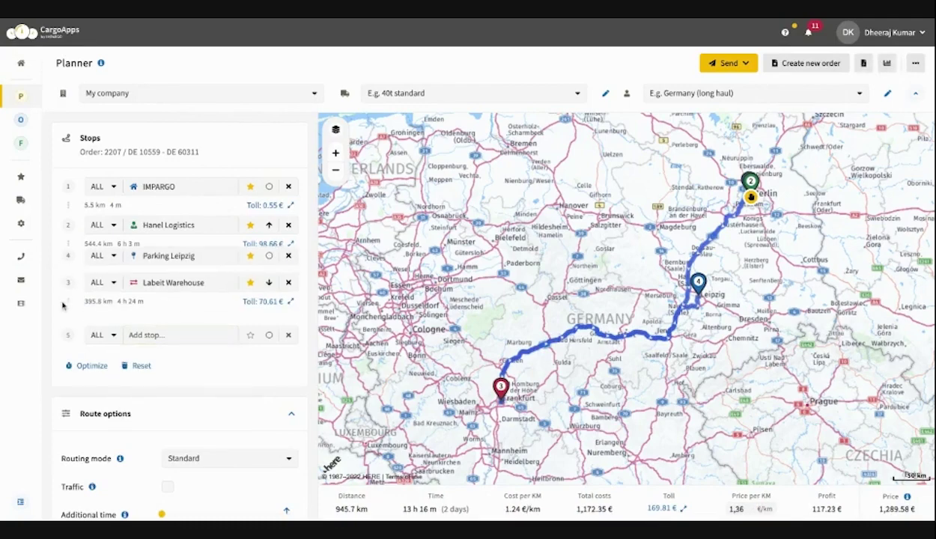
Make Parking Leipzig a 45-minute parking stop with a note about the reserved spot and QR-code entry
{"action": "left_click", "coordinate": [269, 263]}
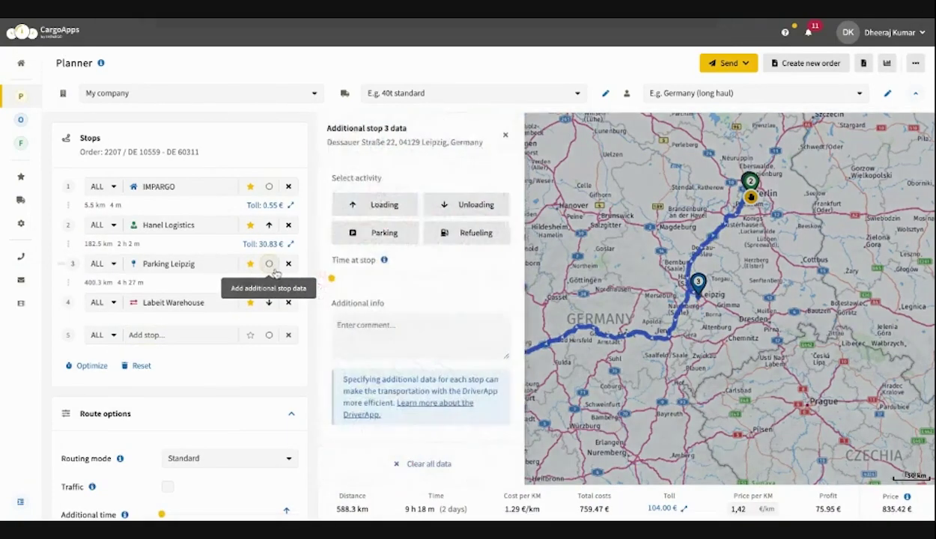
{"action": "left_click", "coordinate": [363, 235]}
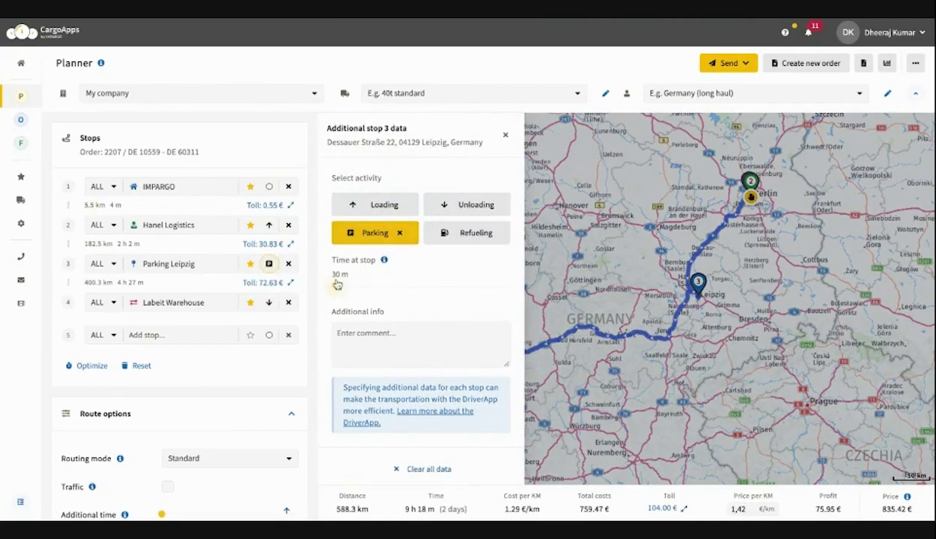
{"action": "left_click_drag", "start_coordinate": [337, 285], "coordinate": [340, 287]}
{"action": "left_click", "coordinate": [348, 325]}
{"action": "type", "text": "Please ta"}
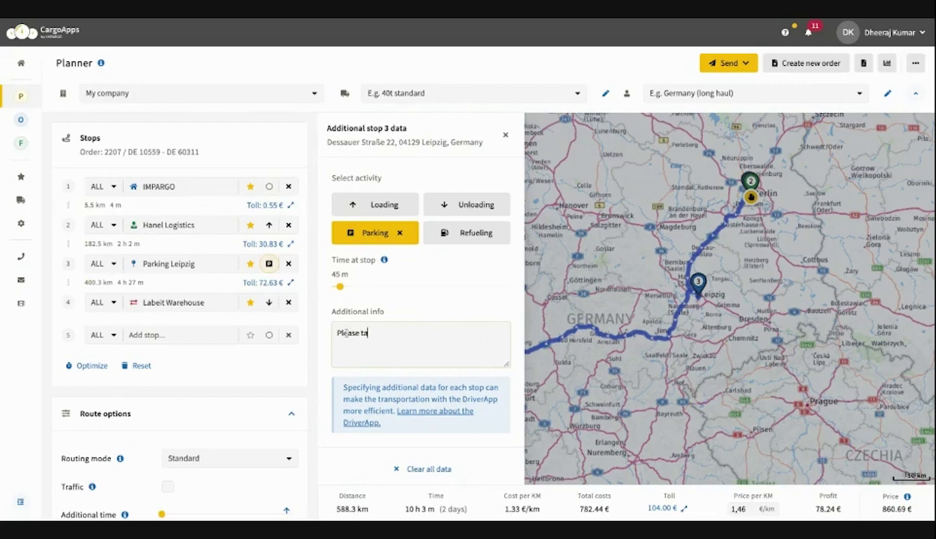
{"action": "type", "text": "ke a break of 45 mins. I have"}
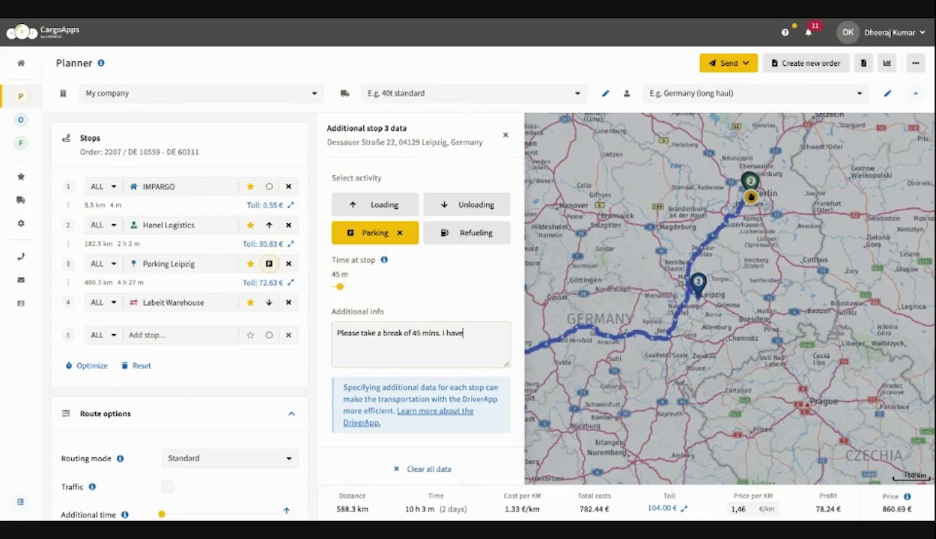
{"action": "type", "text": " reserved a parking spo"}
{"action": "type", "text": "t for you"}
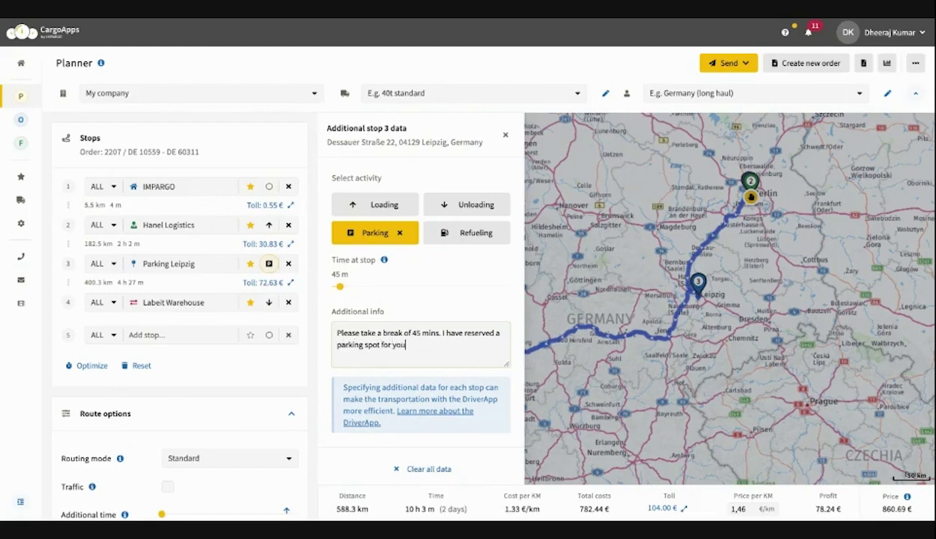
{"action": "type", "text": ". Use the QR code to enter"}
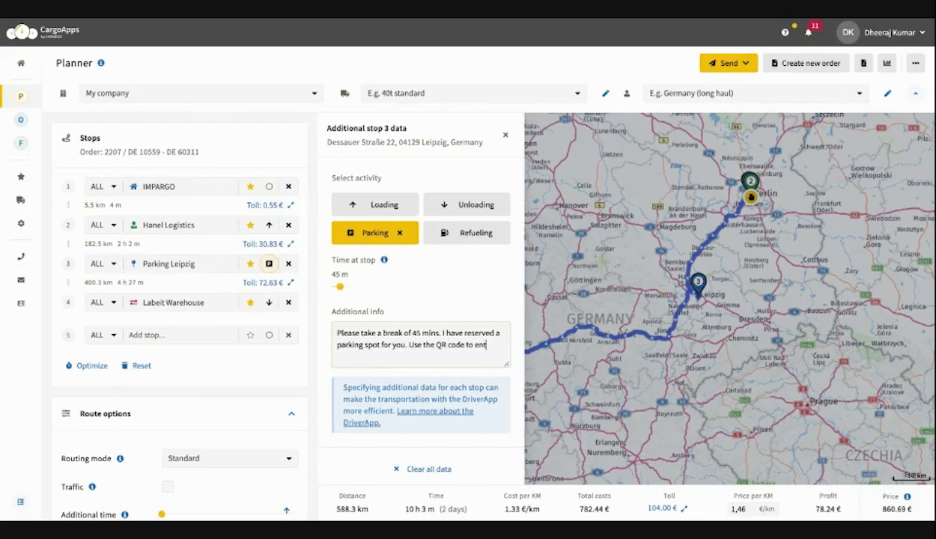
{"action": "left_click", "coordinate": [482, 169]}
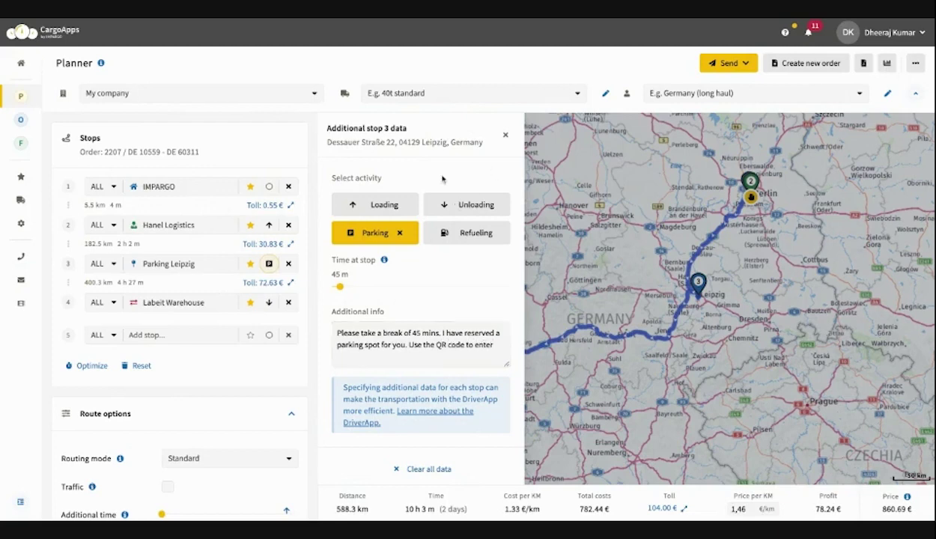
{"action": "left_click", "coordinate": [506, 134]}
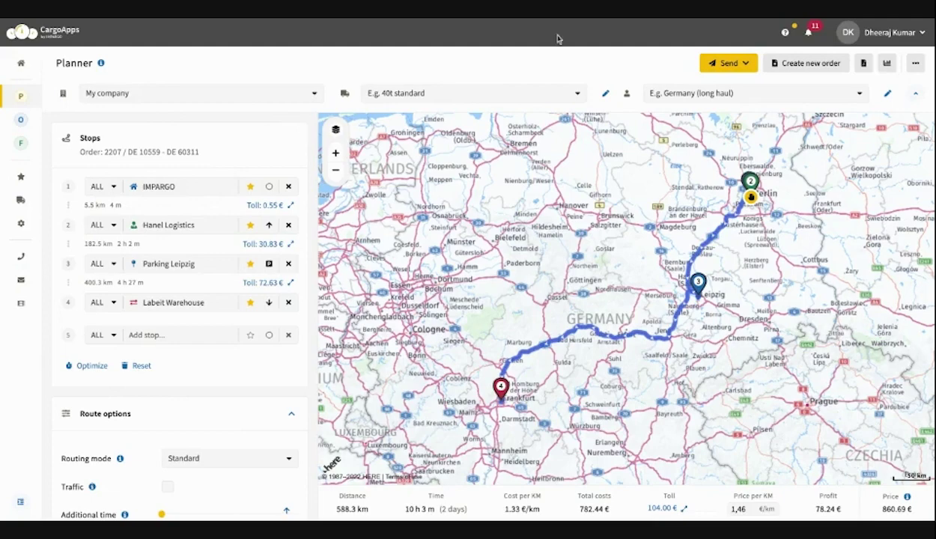
Send the route to DriverApp, saving it as order DEMO - 2207
{"action": "left_click", "coordinate": [708, 64]}
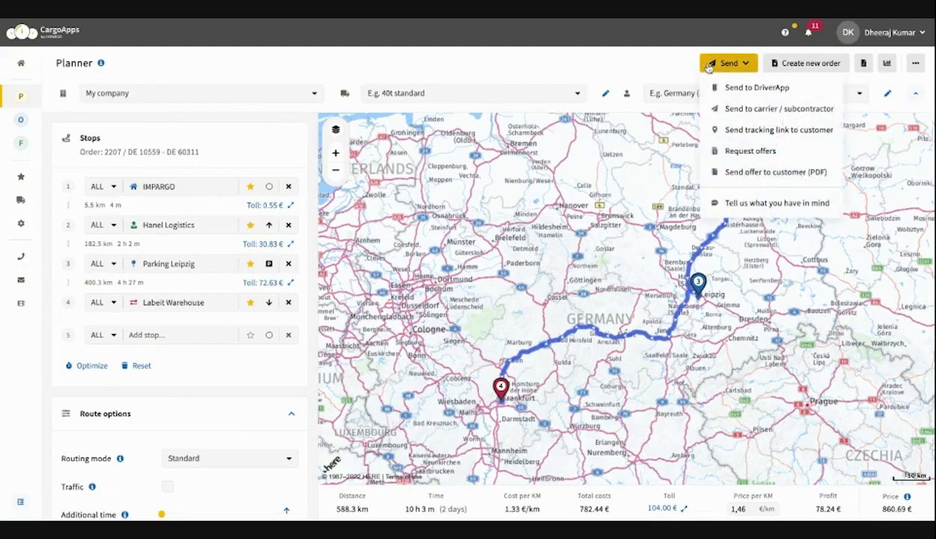
{"action": "left_click", "coordinate": [725, 97]}
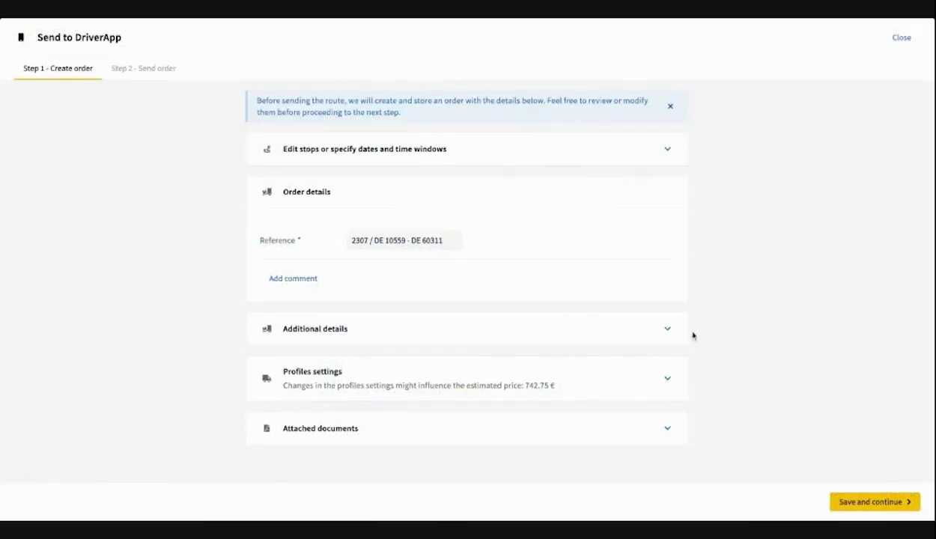
{"action": "left_click", "coordinate": [833, 500]}
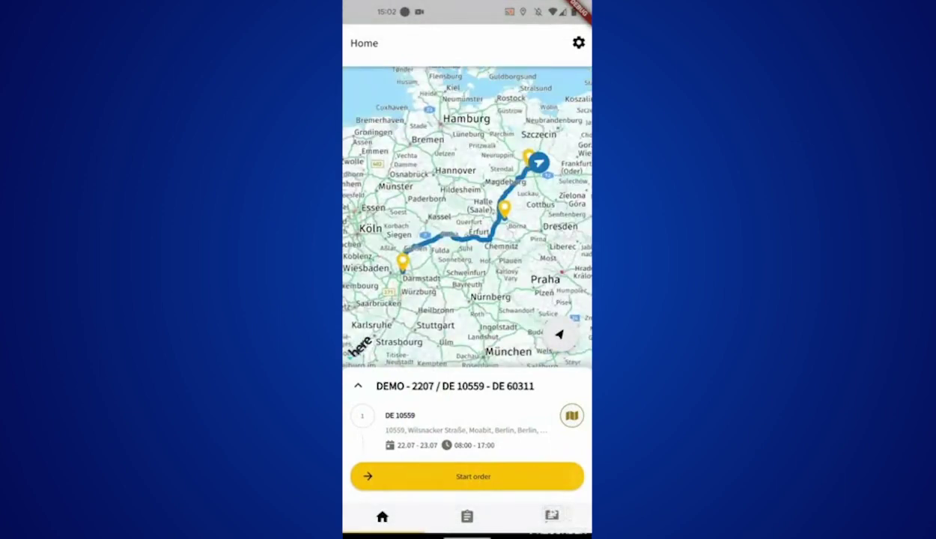
Review order DEMO - 2207's stops and details, then start it and check in at the first Berlin stop
{"action": "left_click", "coordinate": [358, 386]}
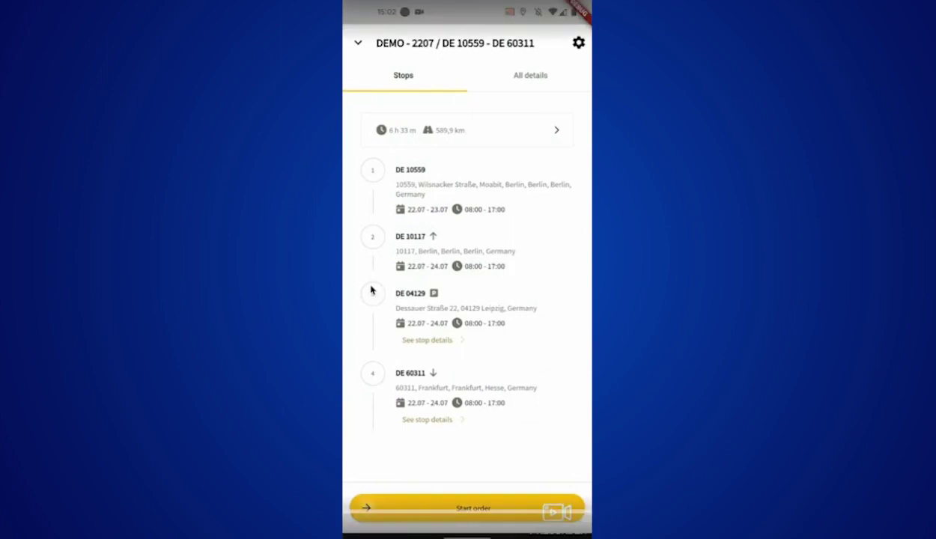
{"action": "left_click_drag", "start_coordinate": [389, 321], "coordinate": [352, 321]}
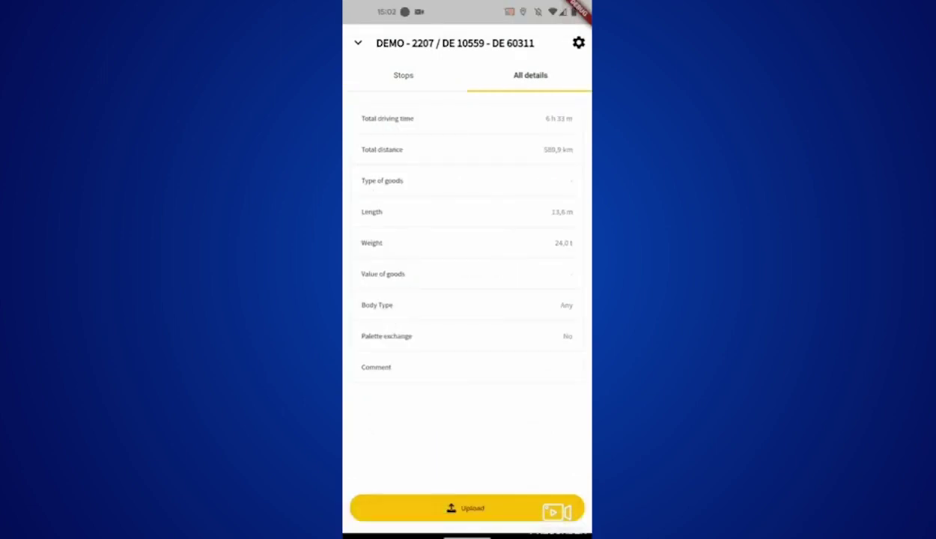
{"action": "left_click", "coordinate": [359, 43]}
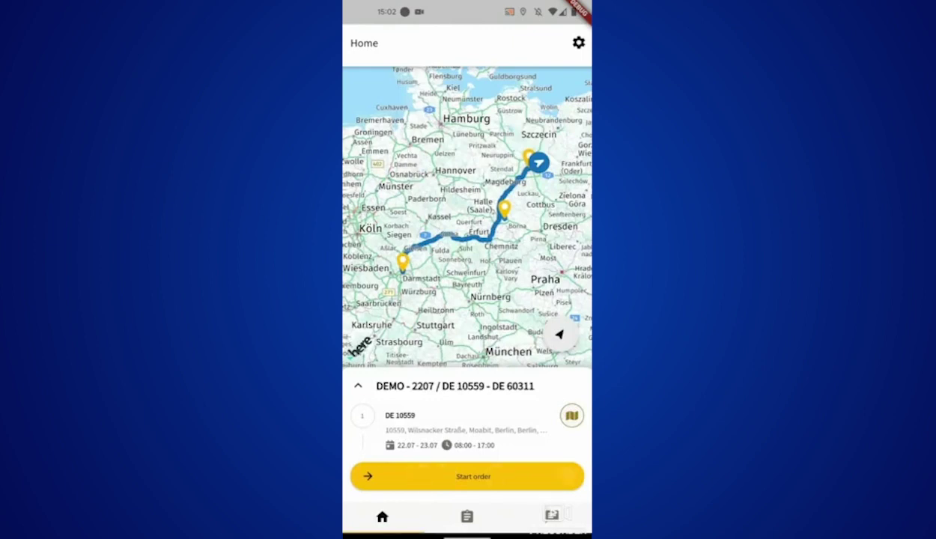
{"action": "left_click", "coordinate": [468, 476]}
{"action": "left_click", "coordinate": [468, 476]}
Arrive at the Berlin DE 10117 pickup stop and complete loading there
{"action": "left_click", "coordinate": [468, 476]}
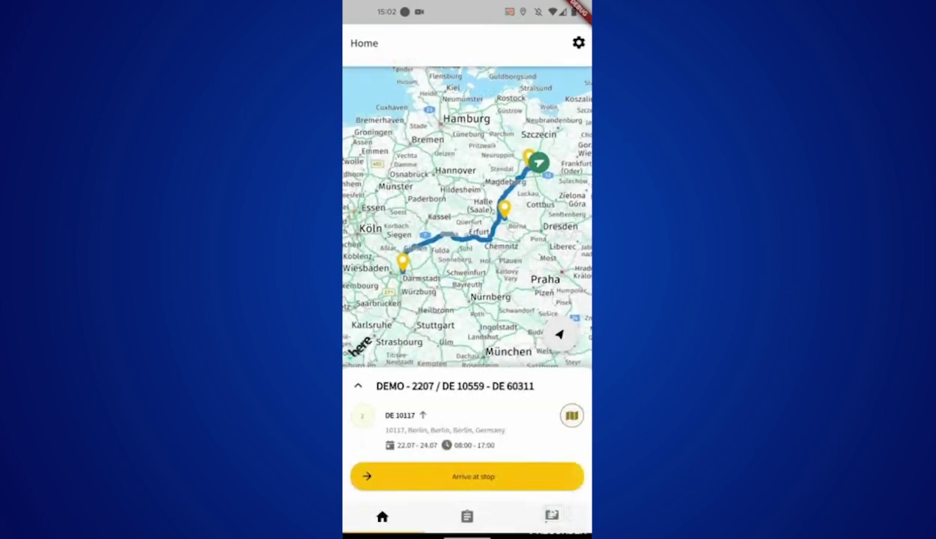
{"action": "left_click", "coordinate": [468, 476]}
{"action": "left_click", "coordinate": [454, 385]}
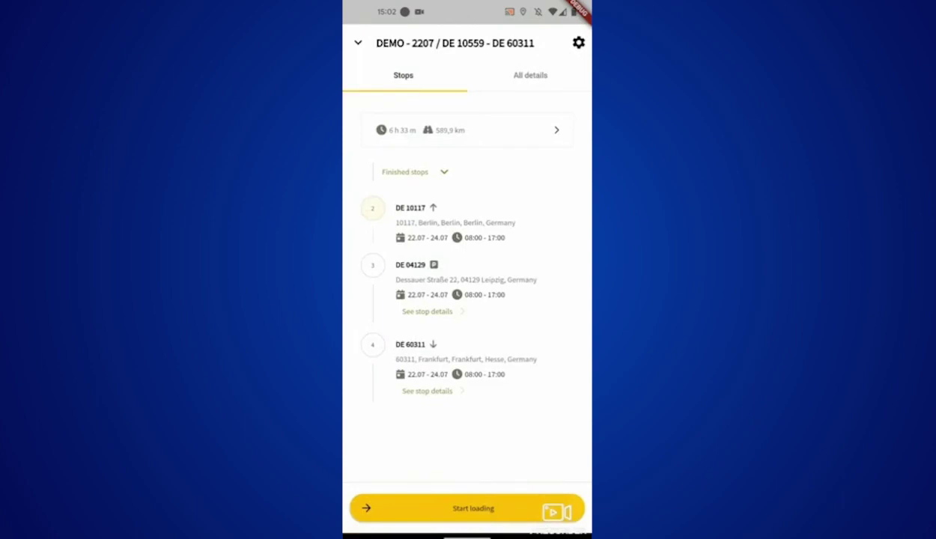
{"action": "left_click", "coordinate": [467, 509]}
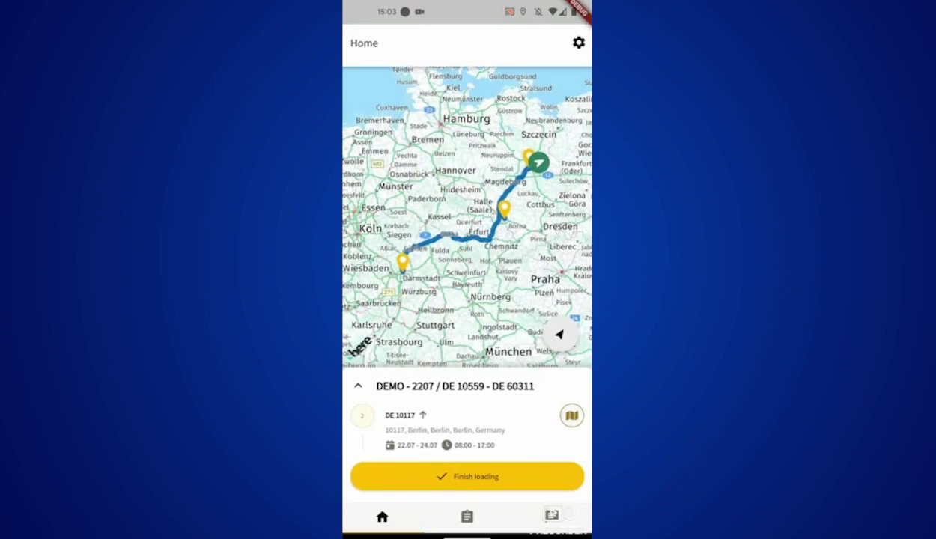
{"action": "left_click", "coordinate": [467, 477]}
{"action": "left_click", "coordinate": [550, 508]}
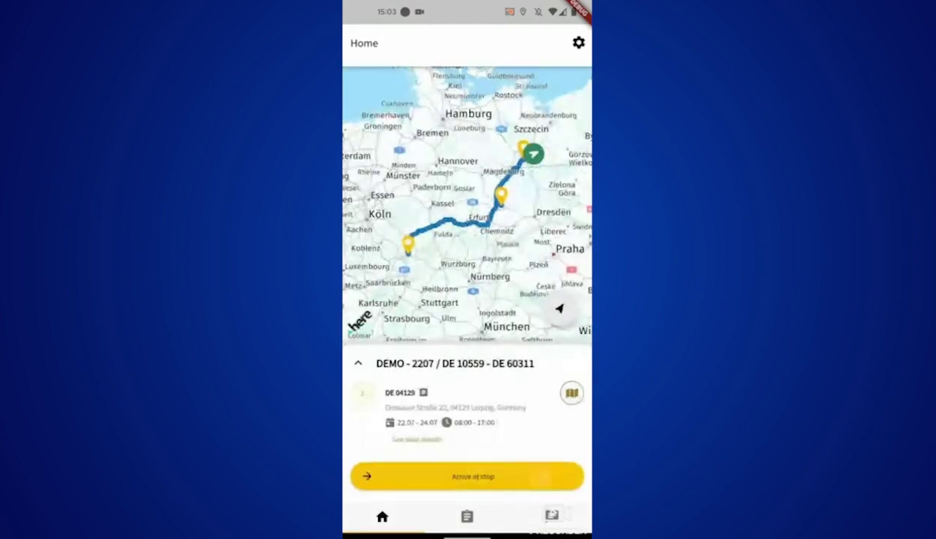
Arrive at the Leipzig parking stop, then at Frankfurt DE 60311, viewing each stop's details
{"action": "left_click", "coordinate": [539, 476]}
{"action": "left_click", "coordinate": [416, 440]}
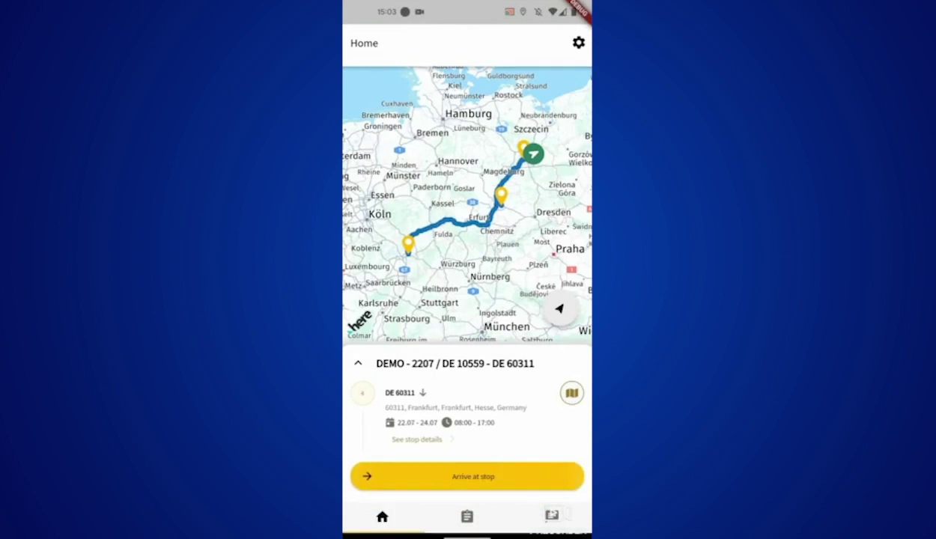
{"action": "left_click", "coordinate": [468, 477]}
{"action": "left_click", "coordinate": [417, 439]}
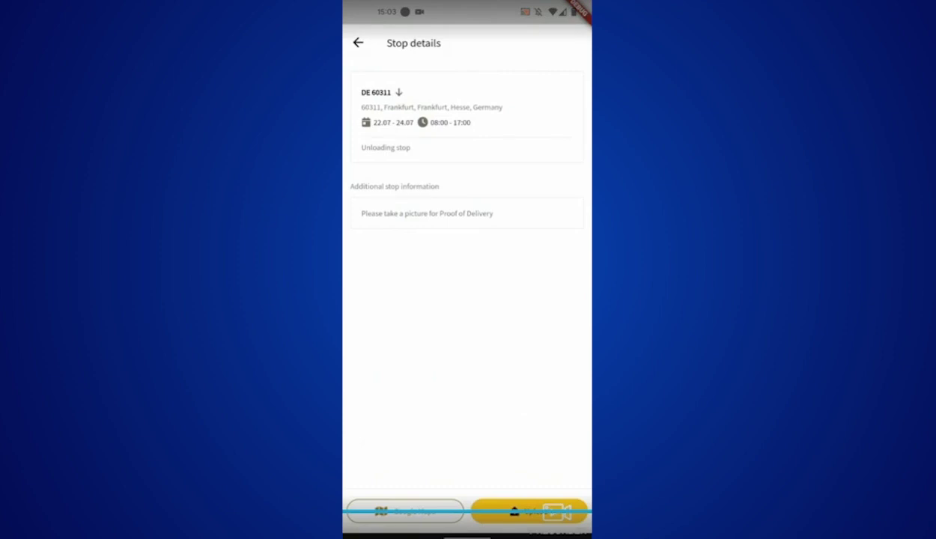
Start and finish unloading at the Frankfurt stop
{"action": "left_click", "coordinate": [358, 43]}
{"action": "left_click", "coordinate": [429, 467]}
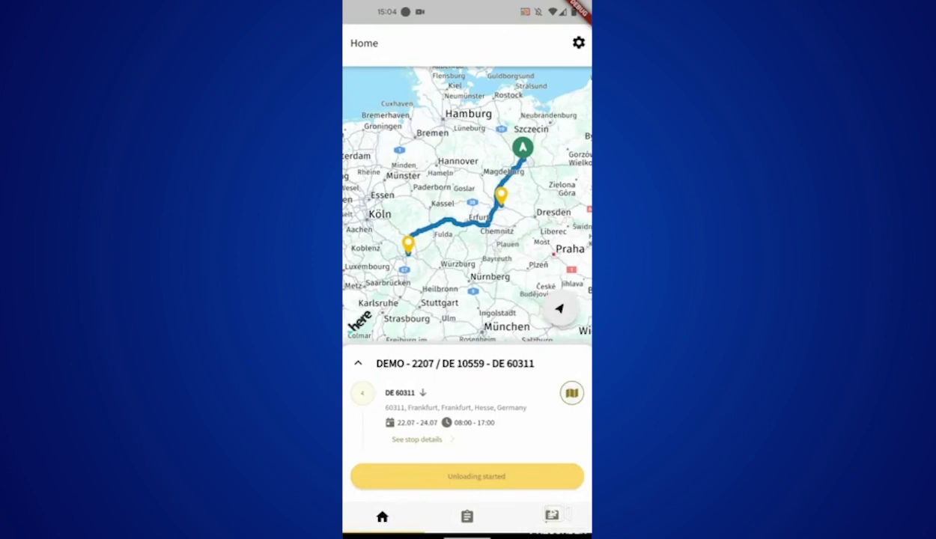
{"action": "left_click", "coordinate": [467, 477]}
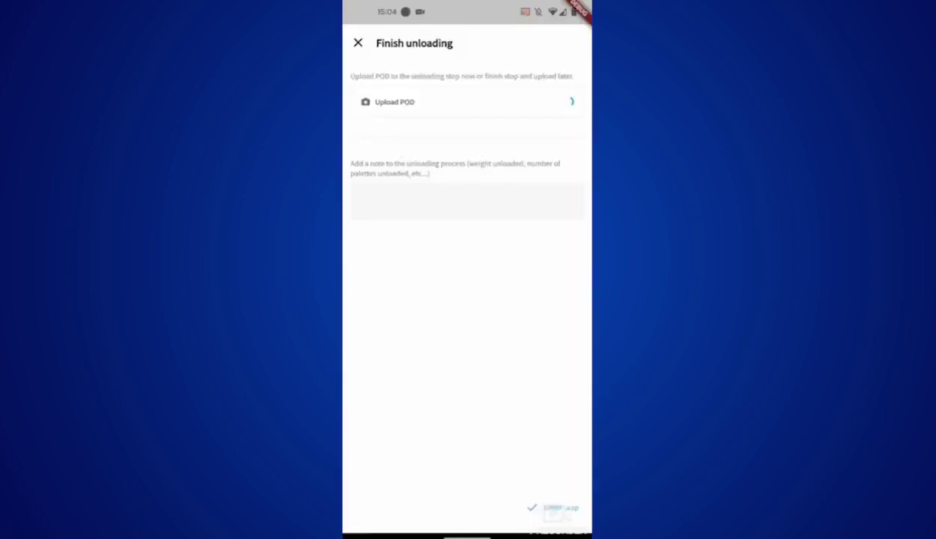
Add the proof-of-delivery note 'here is the pod', finish the stop, and show phone notifications
{"action": "left_click", "coordinate": [467, 234]}
{"action": "type", "text": "here is the pod"}
{"action": "left_click", "coordinate": [551, 288]}
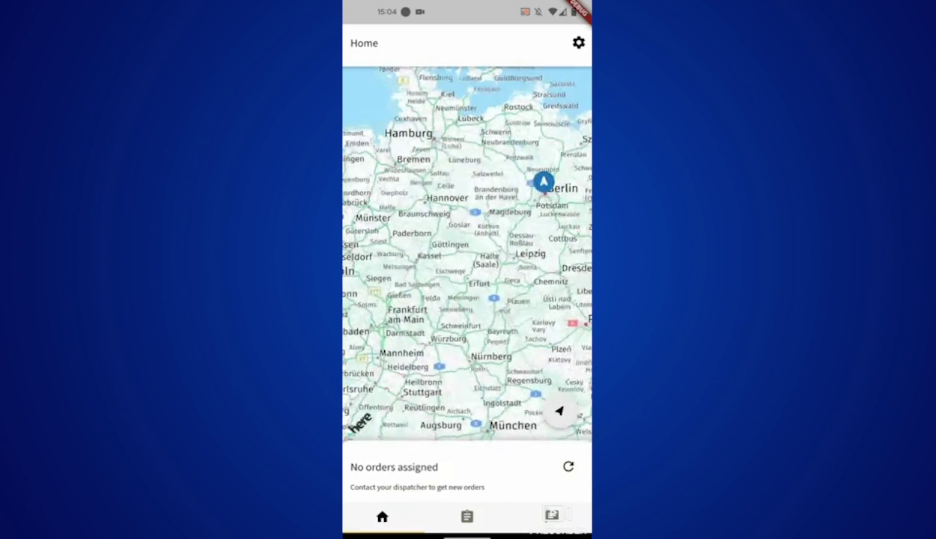
{"action": "left_click_drag", "start_coordinate": [467, 4], "coordinate": [468, 300]}
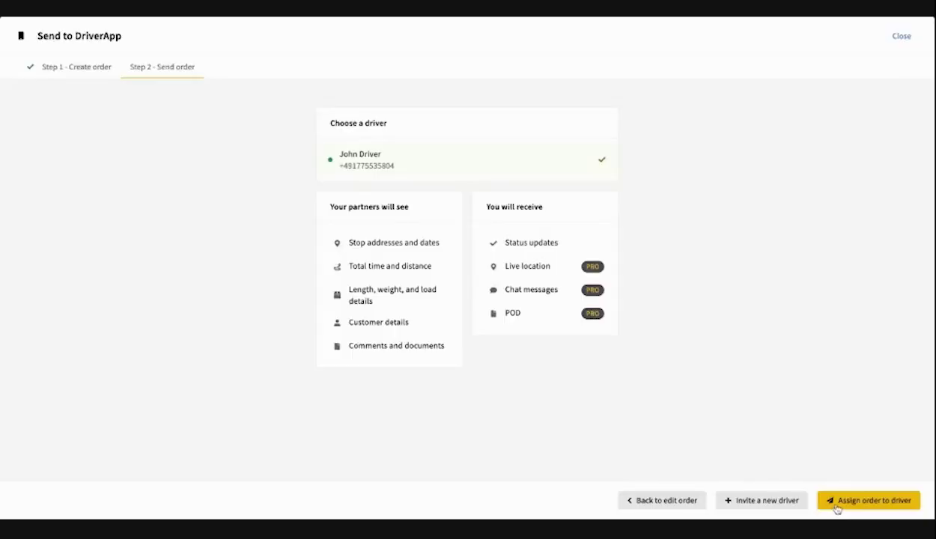
Assign the order to the driver and check the new 585.3 km order's Pending status
{"action": "left_click", "coordinate": [837, 508]}
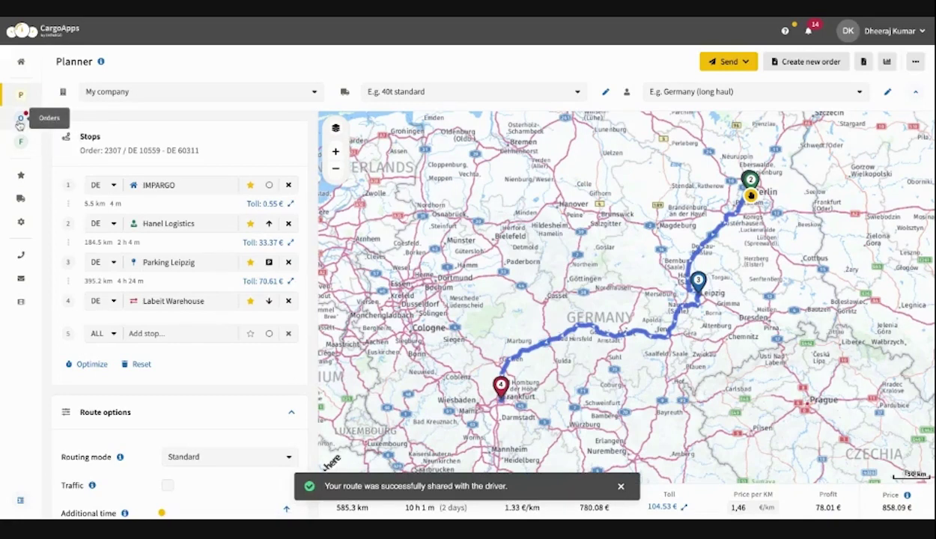
{"action": "left_click", "coordinate": [20, 123]}
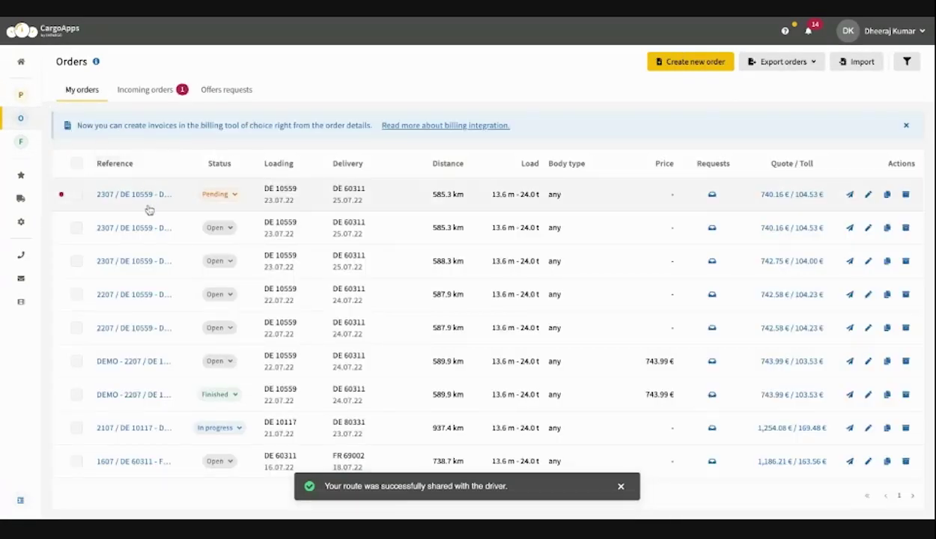
{"action": "left_click", "coordinate": [229, 197]}
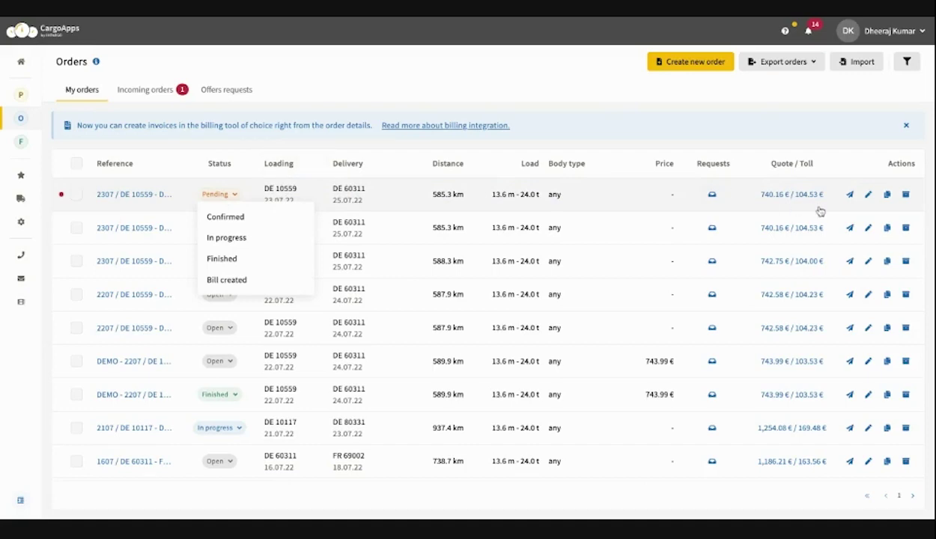
Edit the Pending 585.3 km order, check its stops, and save it at 794.30 €
{"action": "left_click", "coordinate": [870, 198]}
{"action": "left_click", "coordinate": [870, 196]}
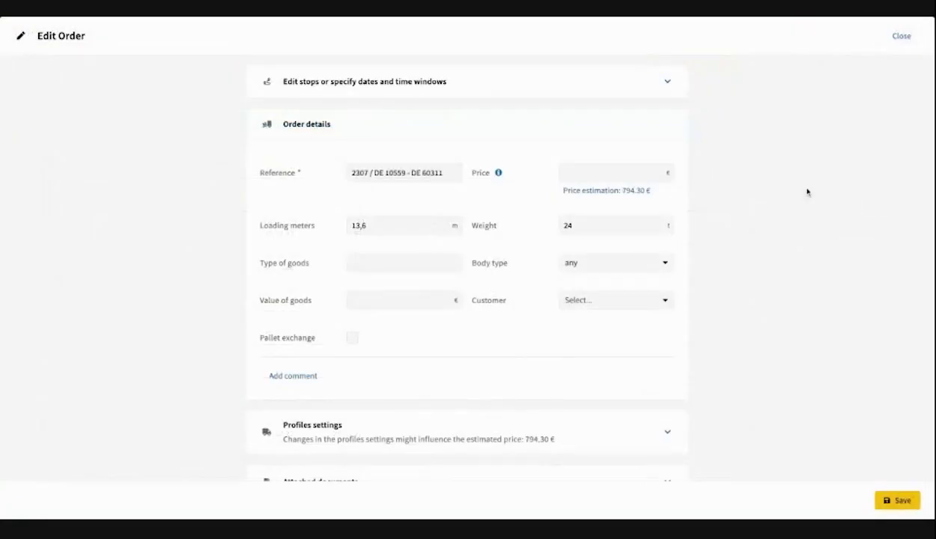
{"action": "left_click", "coordinate": [666, 82]}
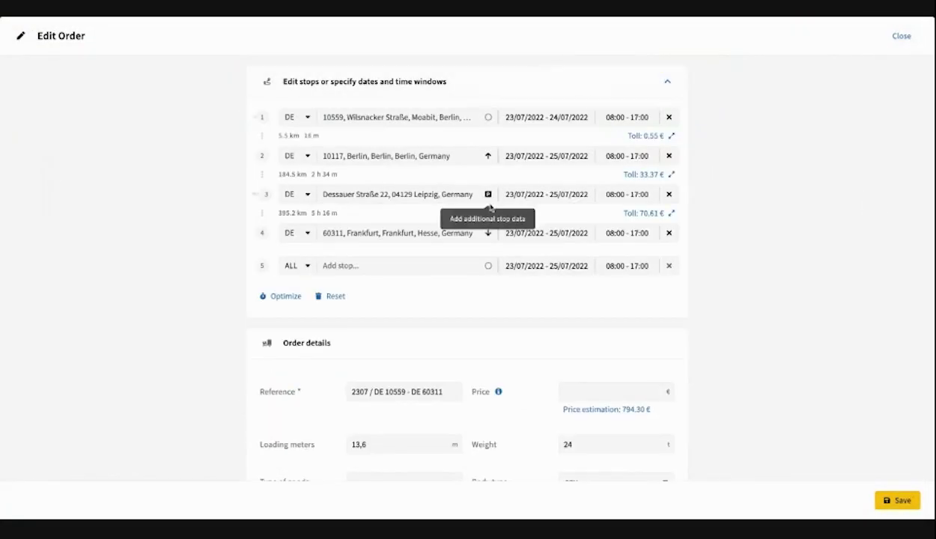
{"action": "left_click", "coordinate": [671, 85]}
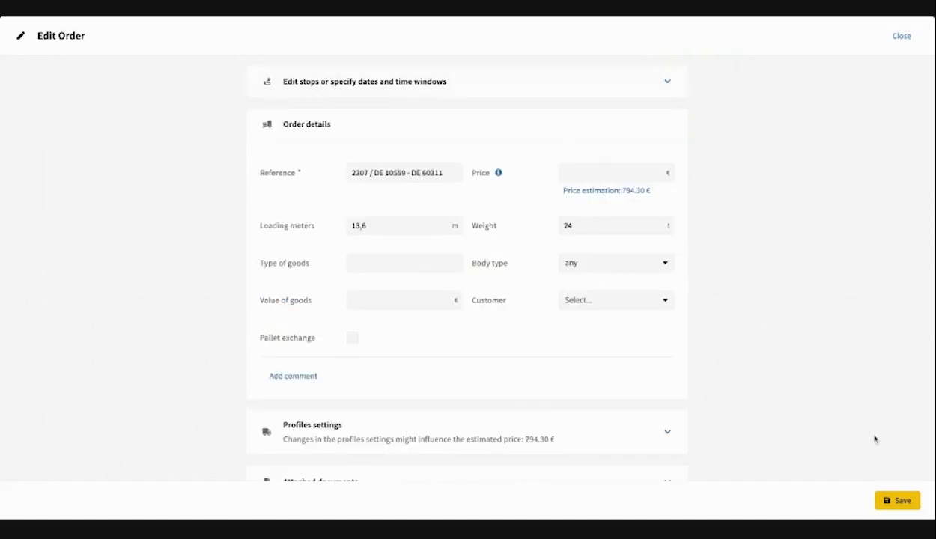
{"action": "left_click", "coordinate": [896, 507]}
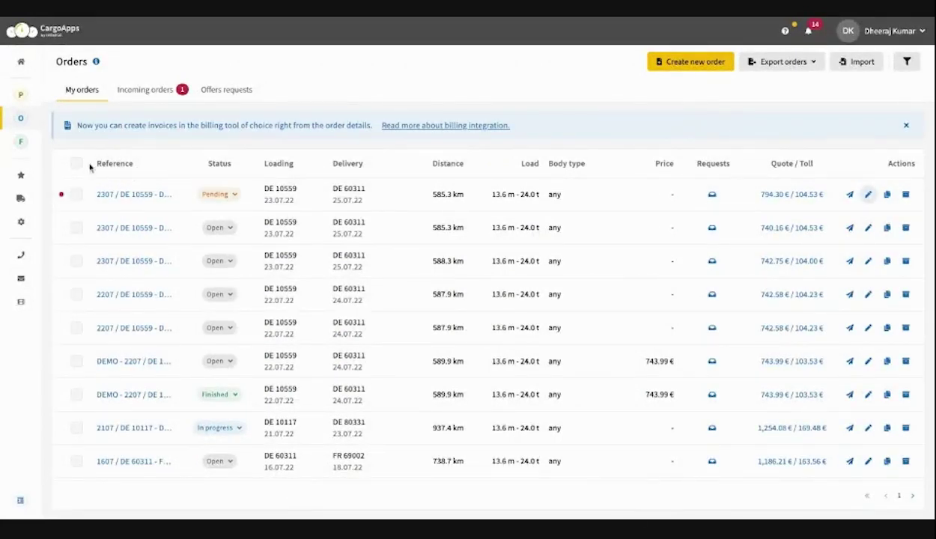
On the Fleet page, twice view the driver's tracking details for the DE 10559–DE 60311 trip, then return to the drivers list
{"action": "left_click", "coordinate": [40, 144]}
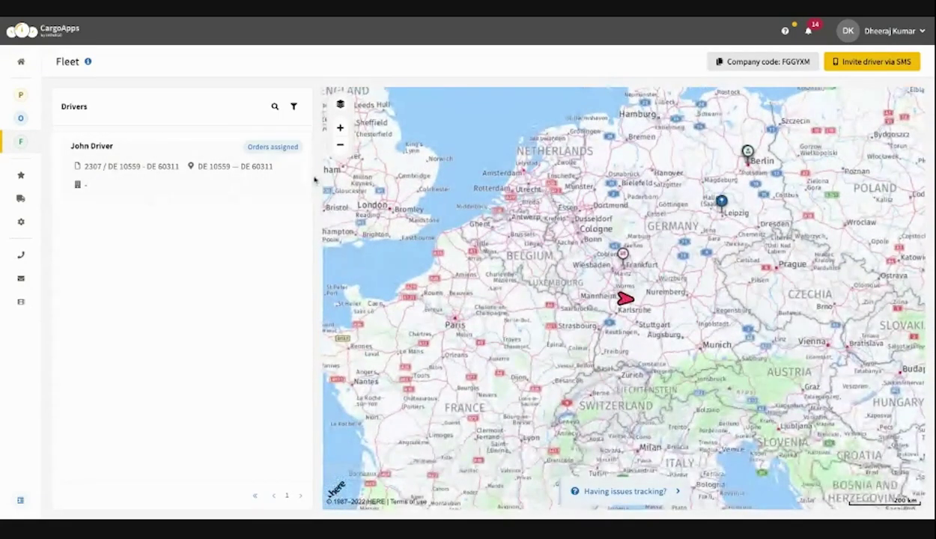
{"action": "left_click", "coordinate": [263, 161]}
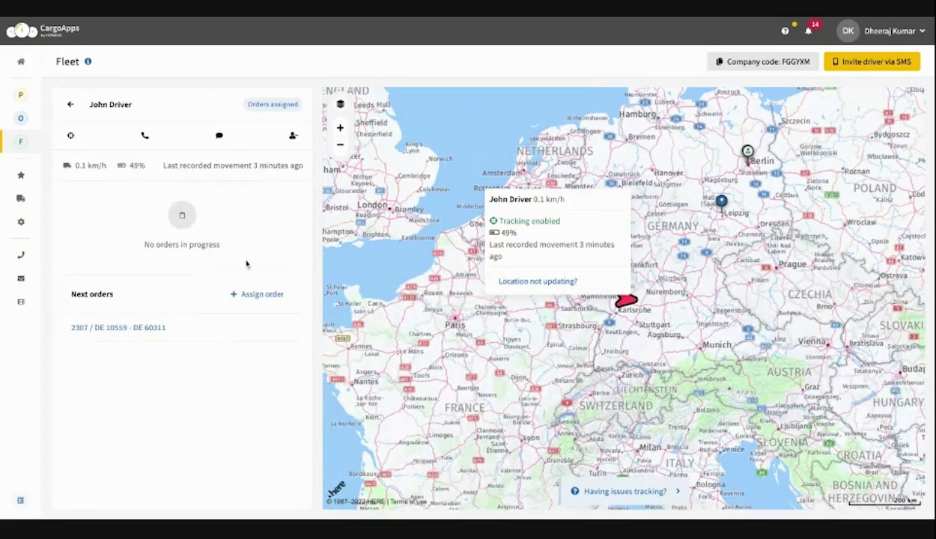
{"action": "left_click", "coordinate": [66, 104]}
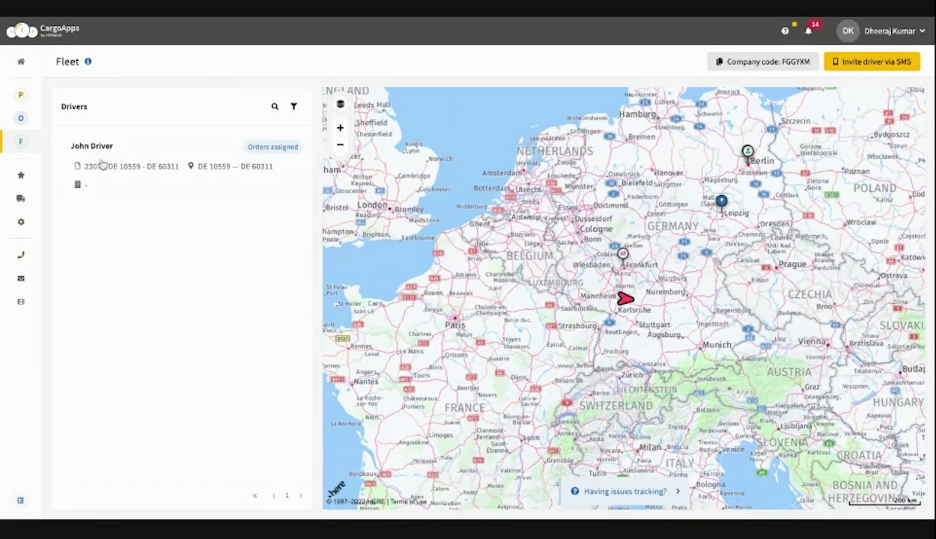
{"action": "left_click", "coordinate": [104, 180]}
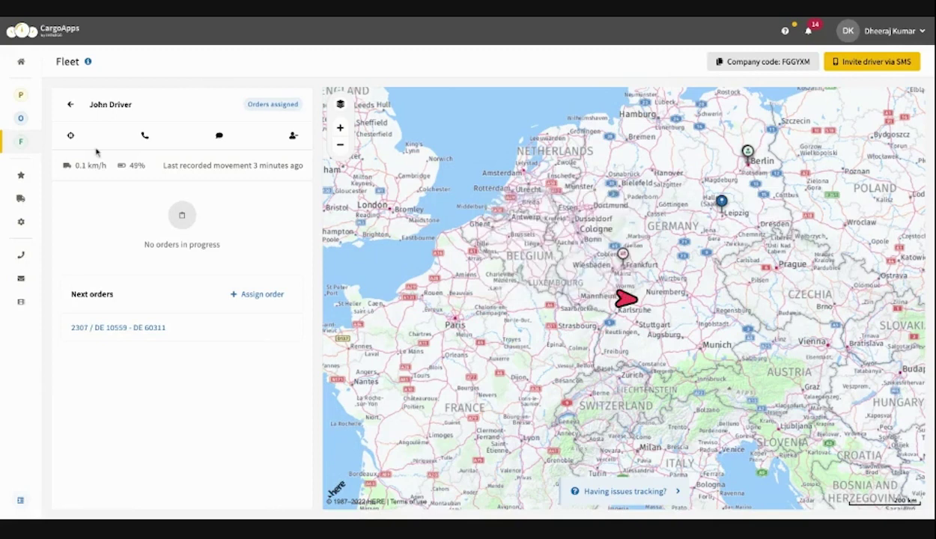
{"action": "left_click", "coordinate": [70, 105]}
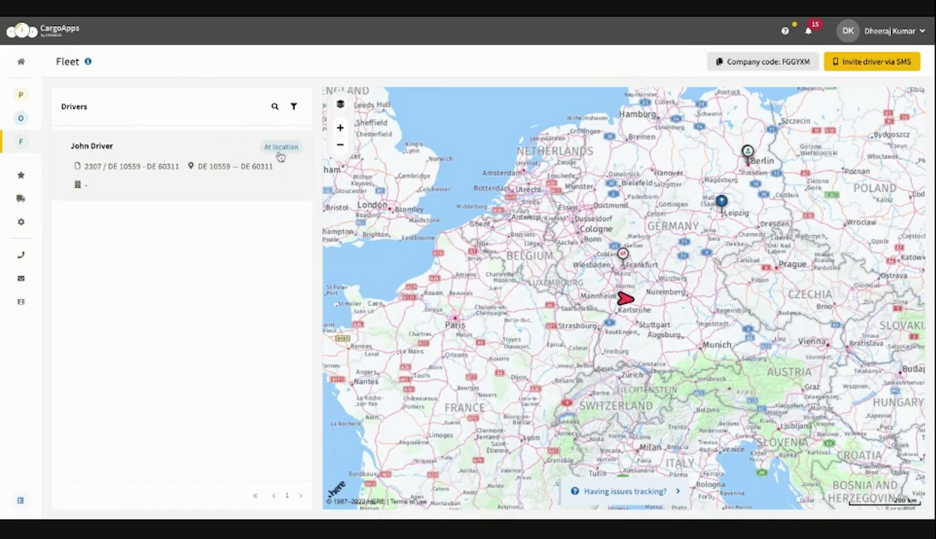
Review the first order's In progress status options, then go back to Fleet to see the driver Driving, ETA 19:20
{"action": "left_click", "coordinate": [21, 117]}
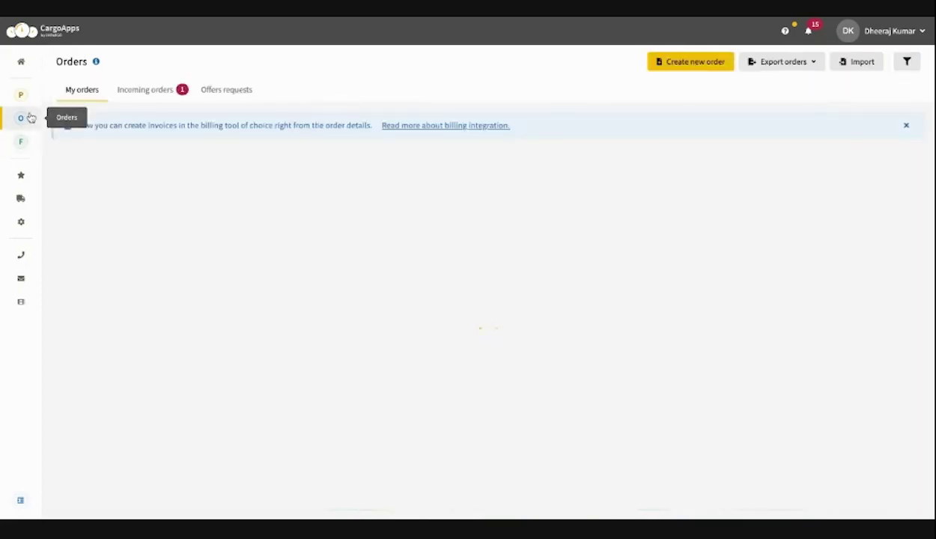
{"action": "left_click", "coordinate": [221, 197]}
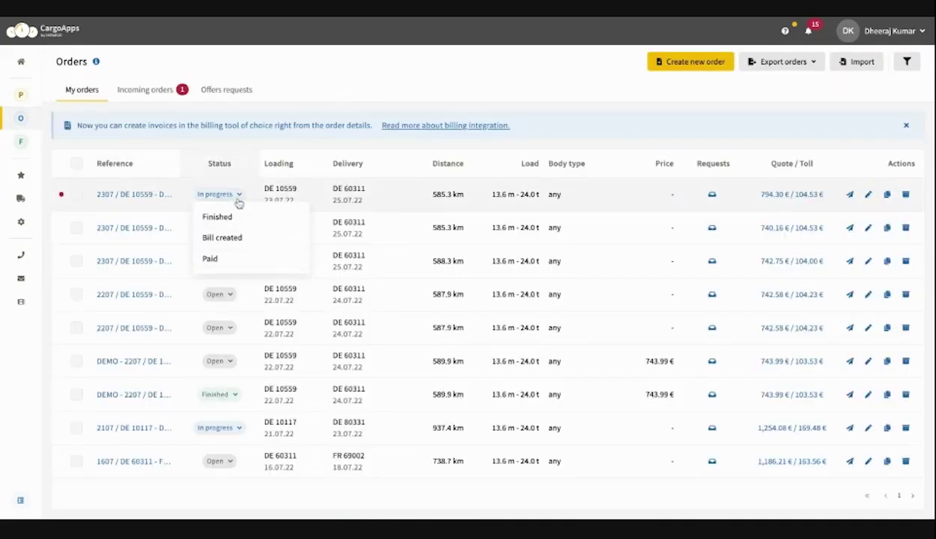
{"action": "left_click", "coordinate": [18, 142]}
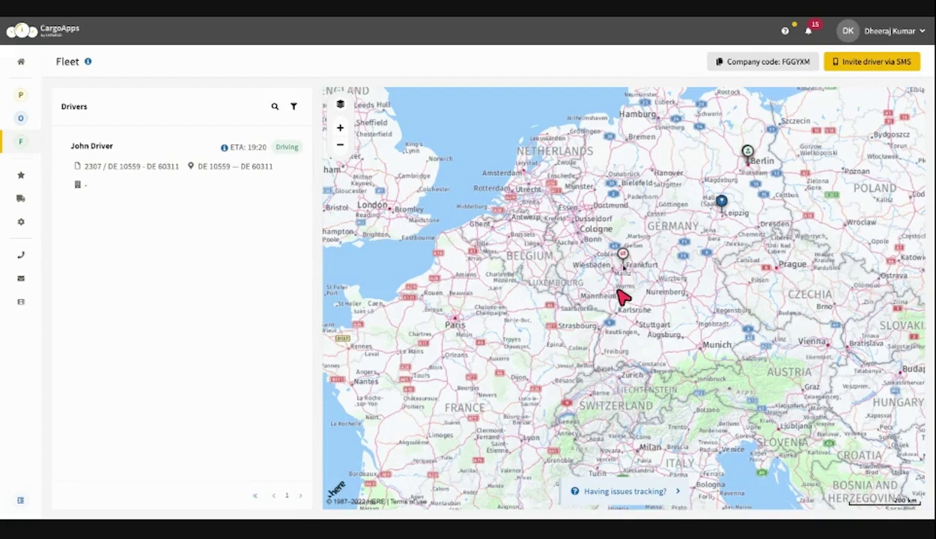
{"action": "left_click", "coordinate": [21, 95]}
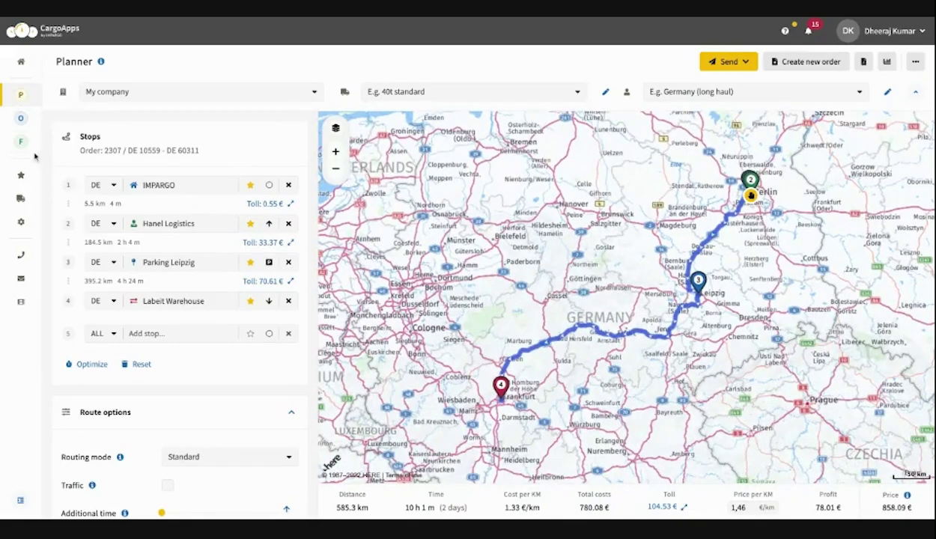
{"action": "left_click", "coordinate": [24, 145]}
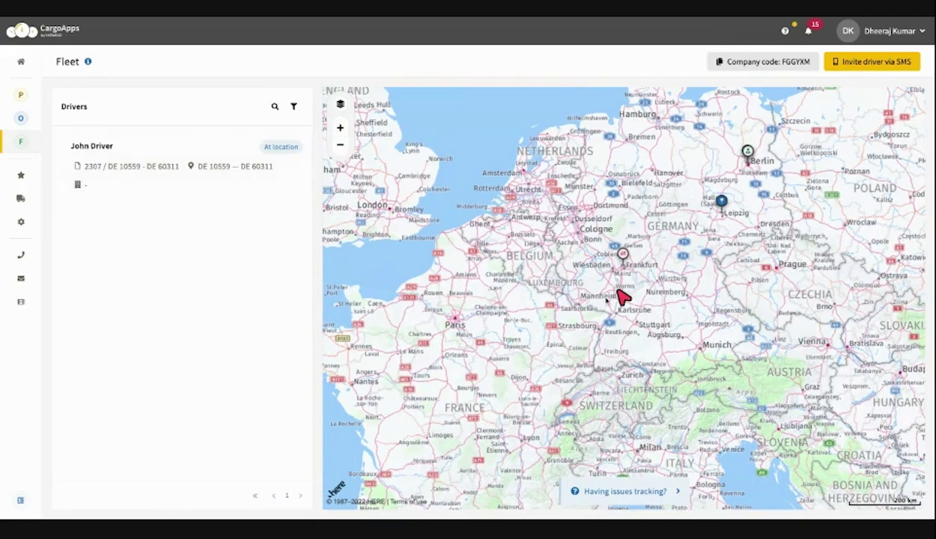
{"action": "left_click", "coordinate": [32, 118]}
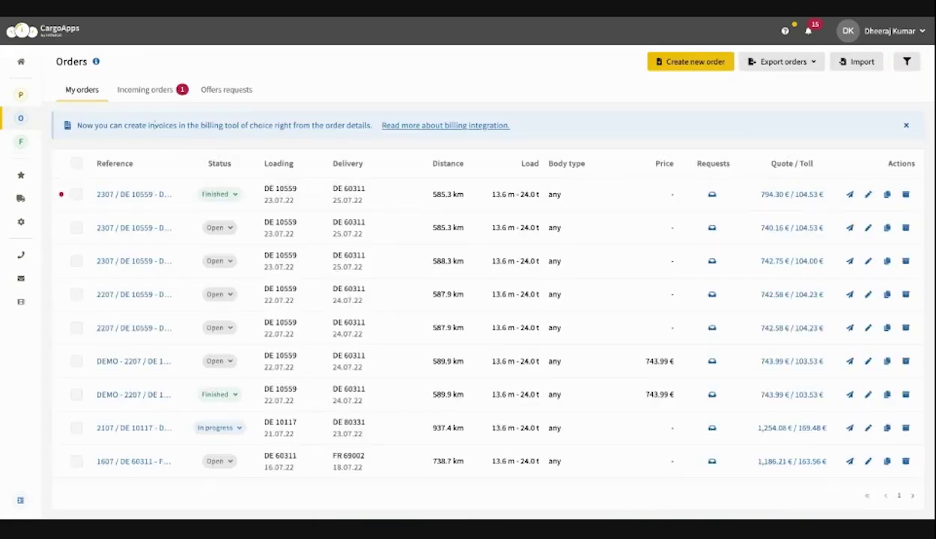
{"action": "left_click", "coordinate": [21, 95]}
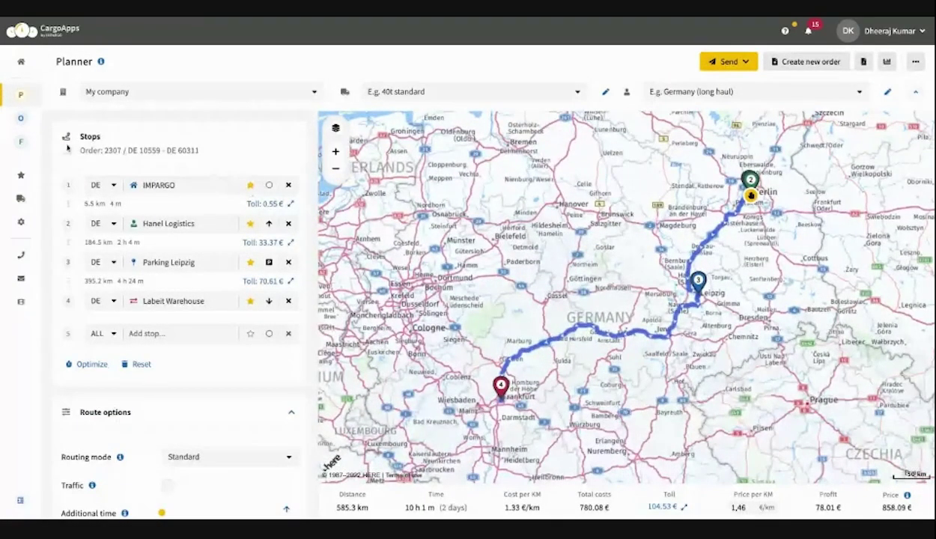
{"action": "left_click", "coordinate": [32, 142]}
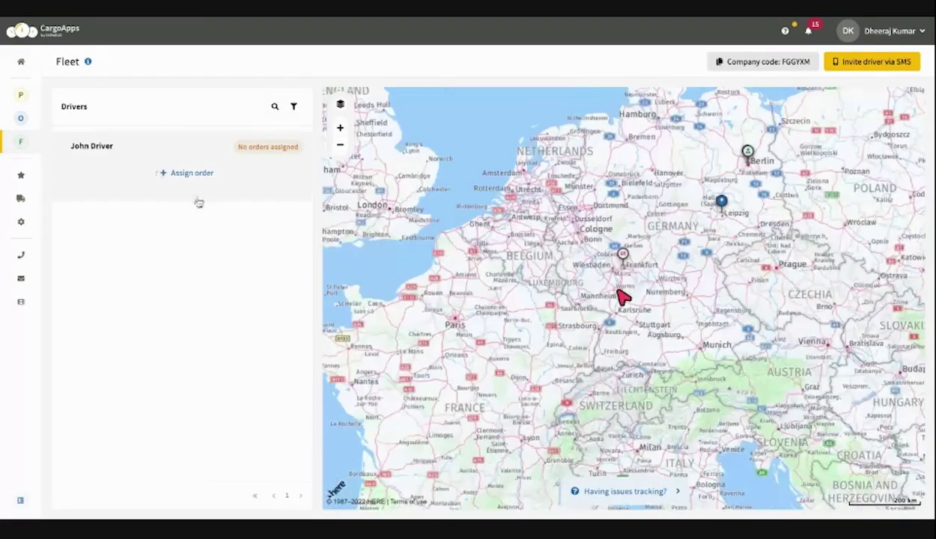